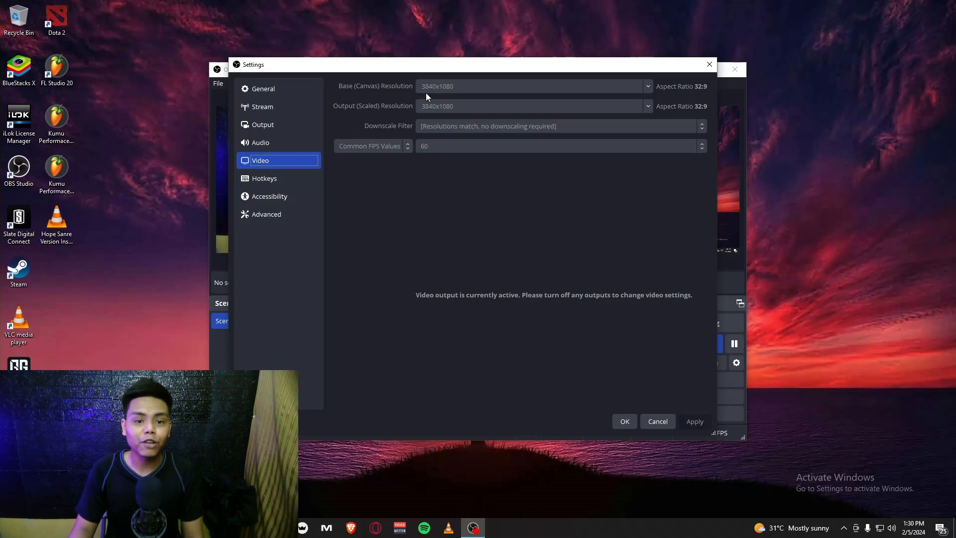
- Close the video settings and toggle the locks on the Display Capture and Video Capture Device sources, leaving both locked
left_click(619, 418)
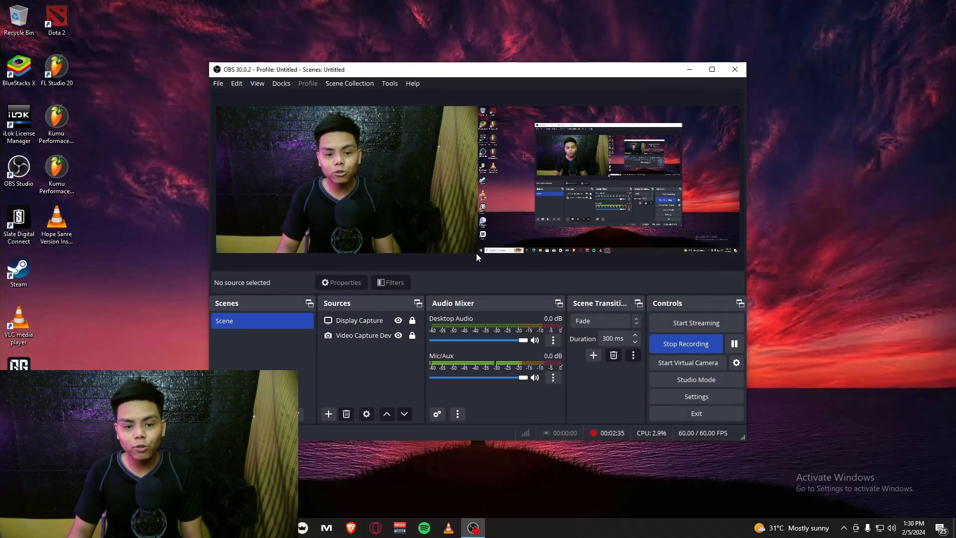
left_click(416, 325)
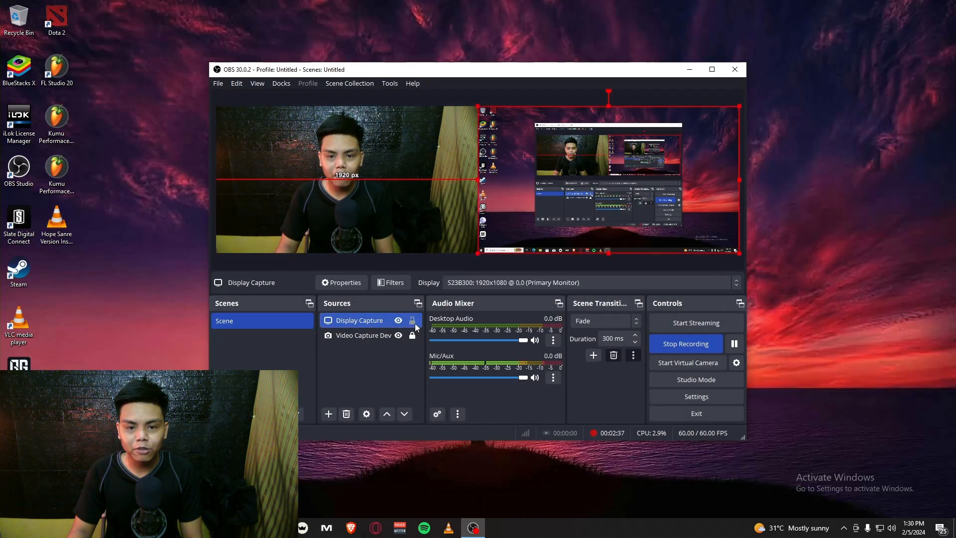
left_click(412, 338, "ctrl")
left_click(413, 337)
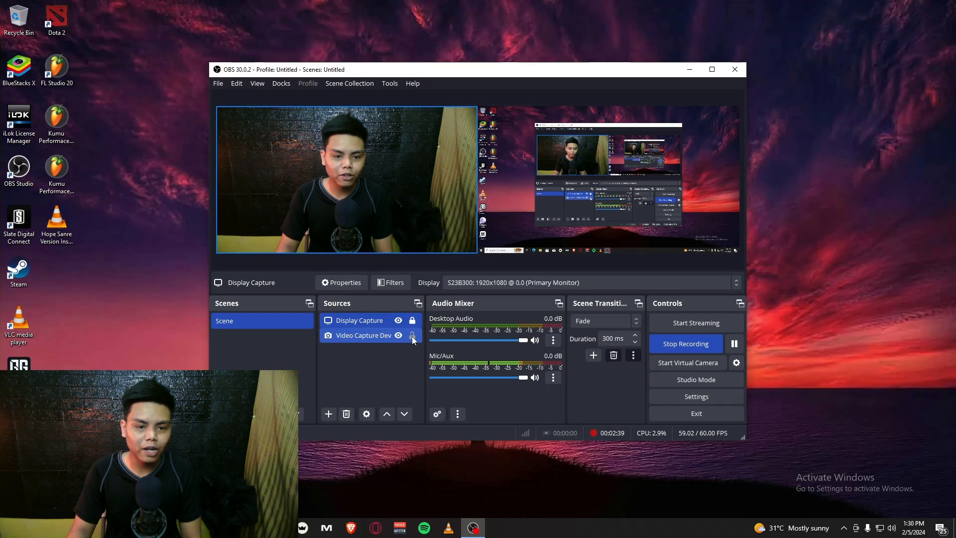
left_click(412, 338)
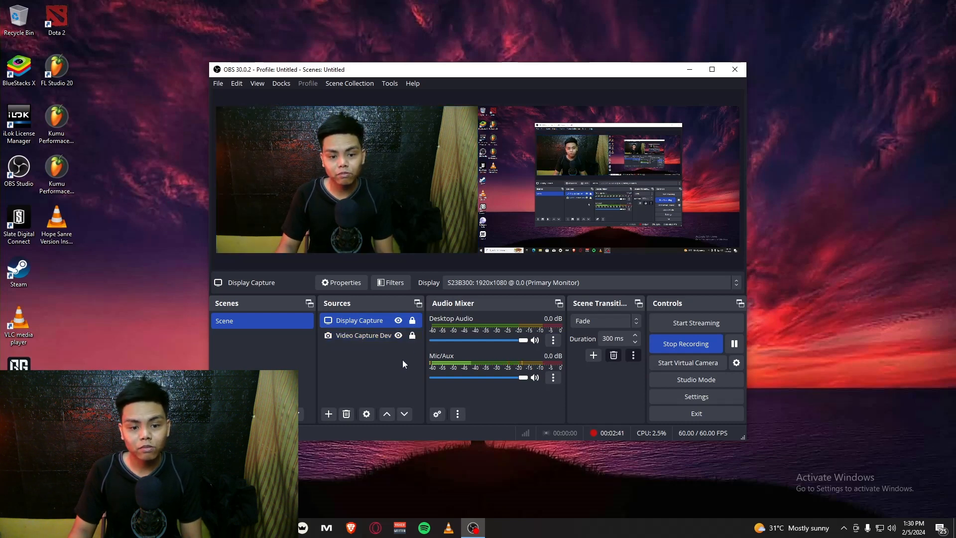
left_click(401, 361)
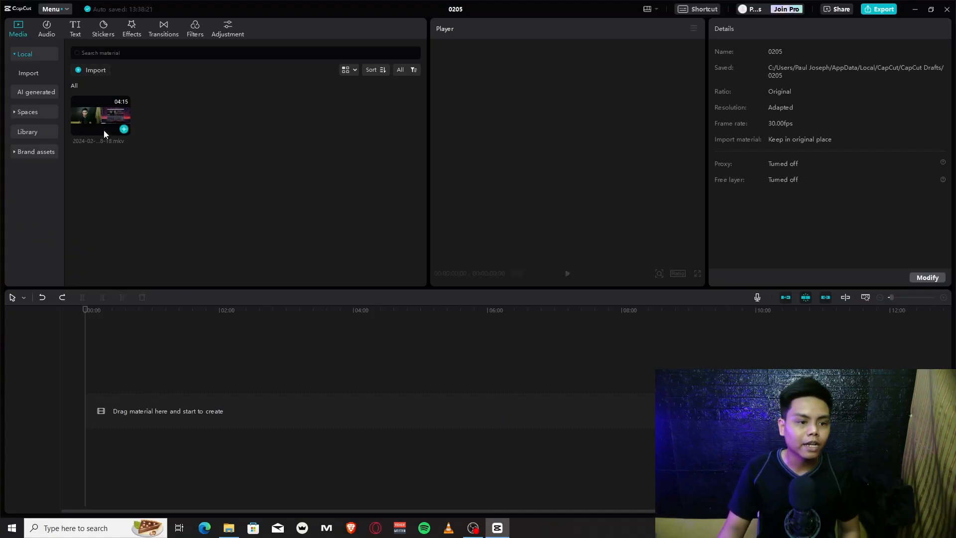
mouse_move(118, 127)
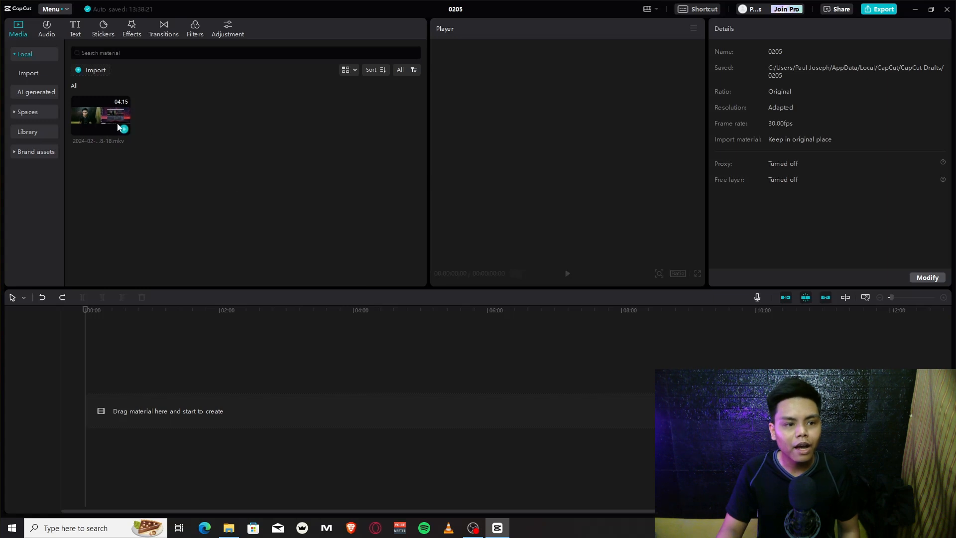
left_click_drag(128, 138, 91, 411)
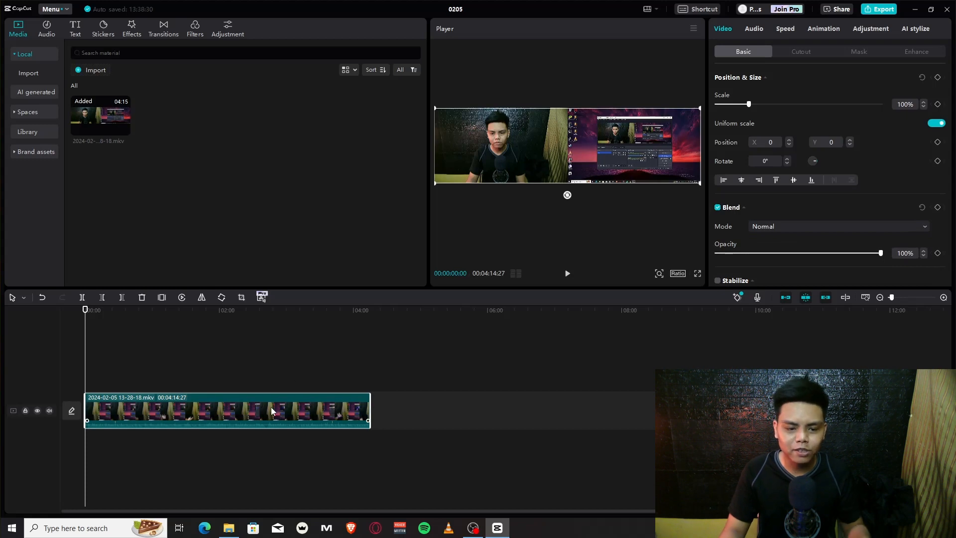
key("Delete")
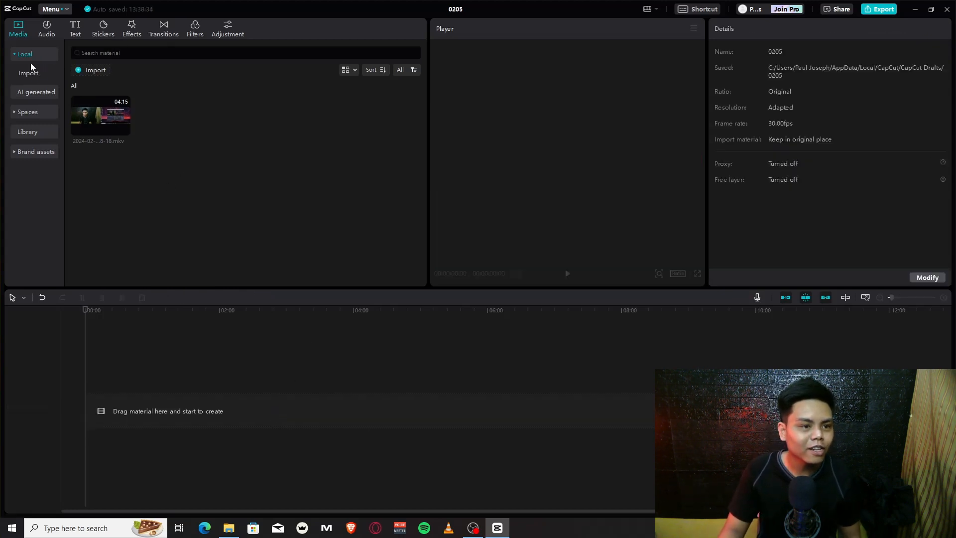
- Add the black stock clip from the media library to the start of the timeline
left_click(27, 92)
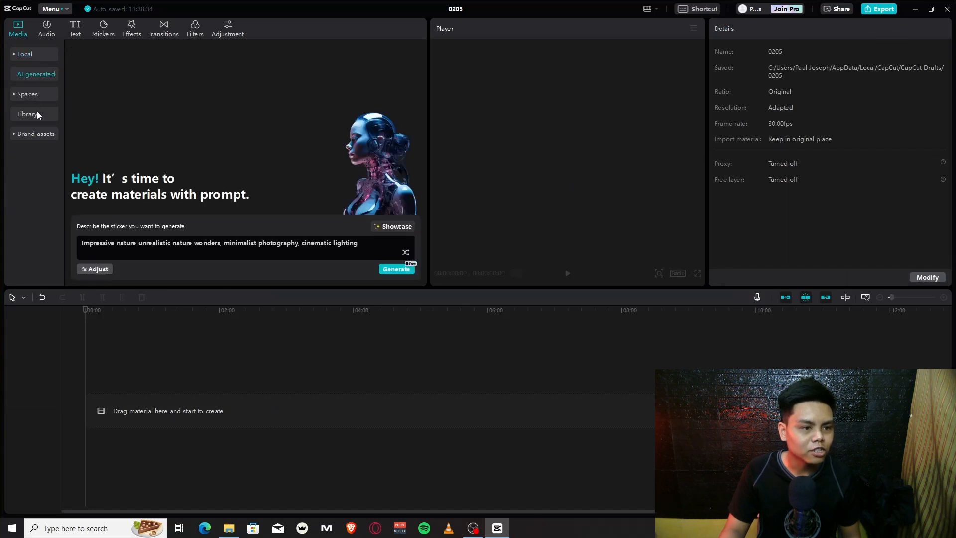
left_click(35, 114)
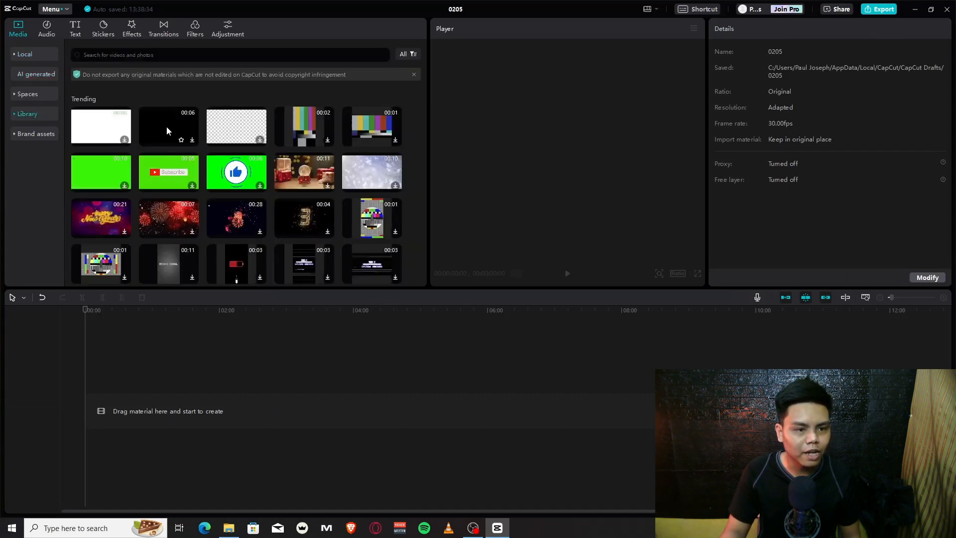
left_click_drag(166, 127, 82, 413)
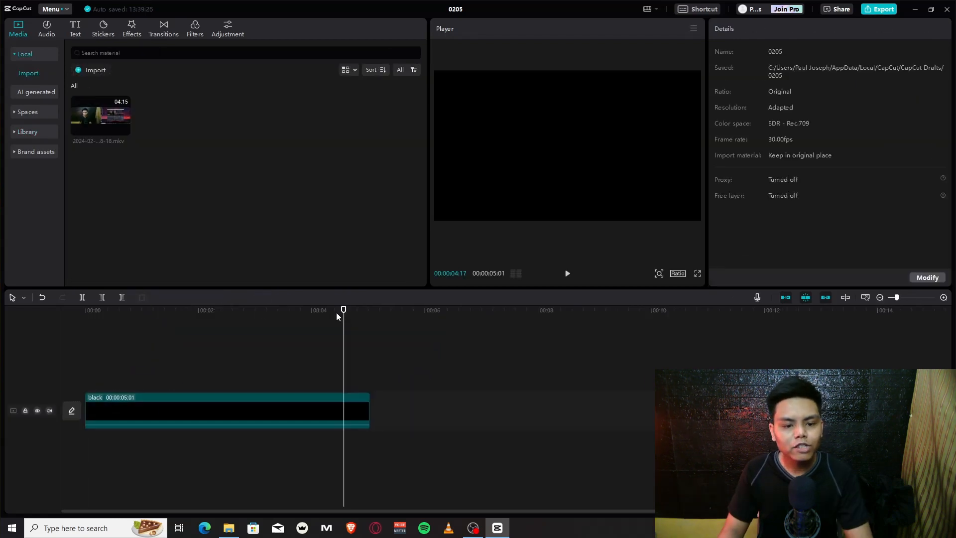
- Place the imported .mkv recording directly after the black clip on the timeline and extract its audio to a separate track
left_click_drag(121, 128, 375, 411)
left_click(412, 318)
left_click(458, 413)
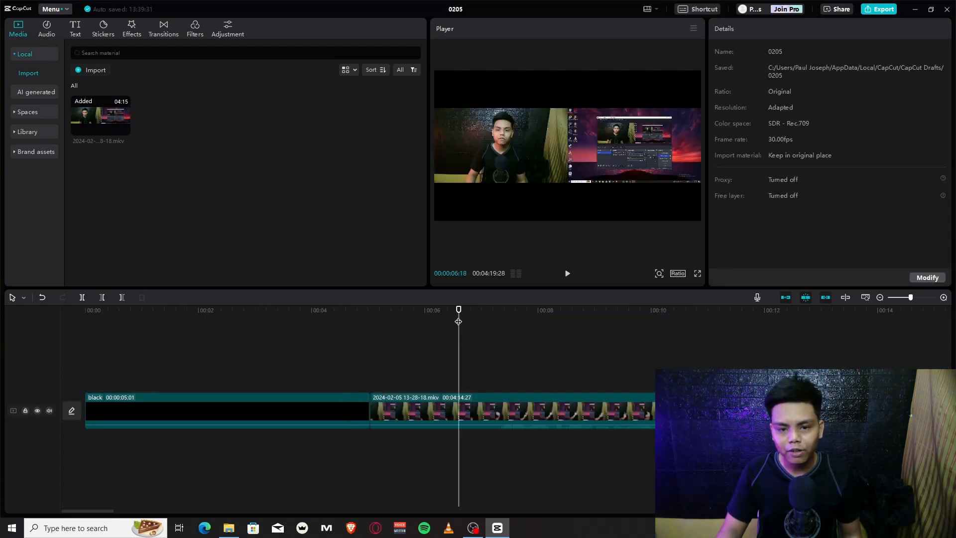
right_click(435, 413)
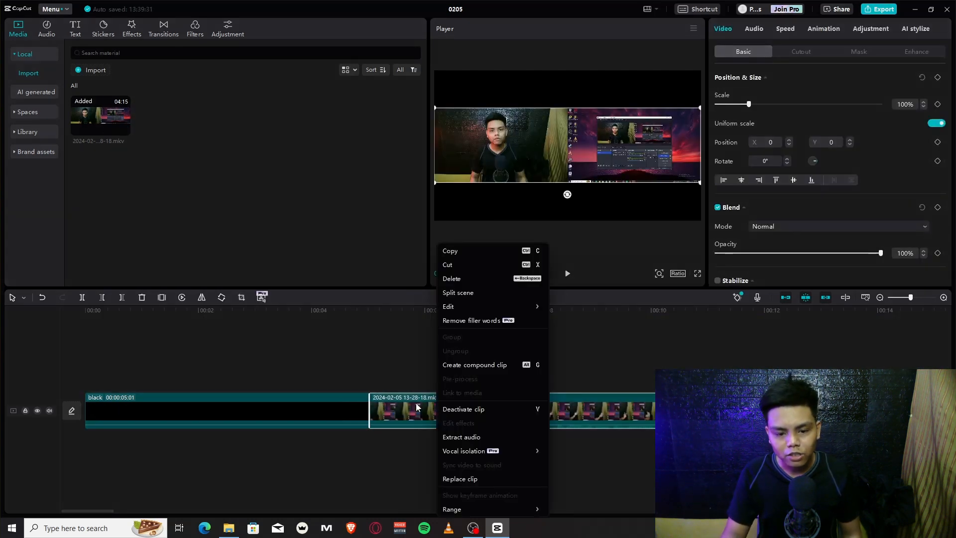
left_click(483, 436)
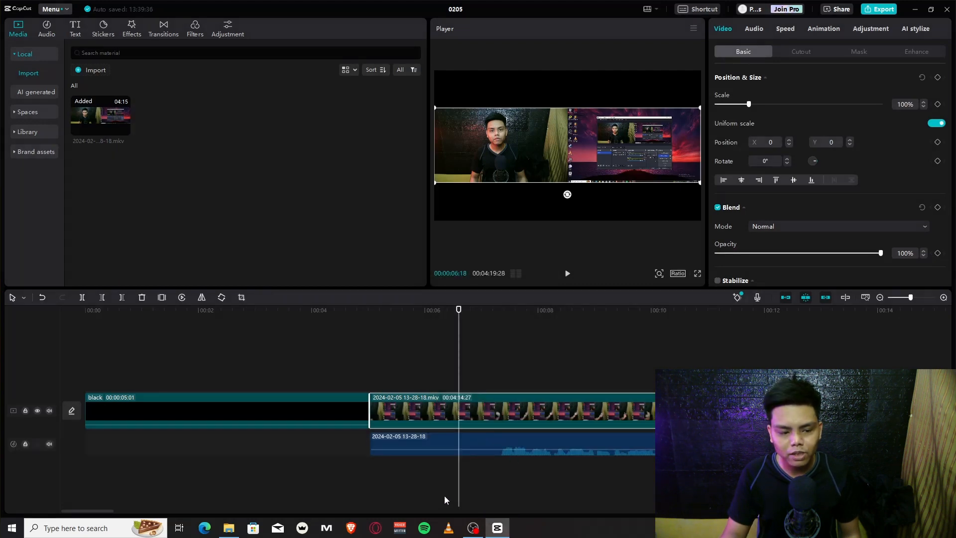
- Duplicate the recording's video onto a track above the original, starting at 00:00:05:01 where the black clip ends
left_click(477, 334)
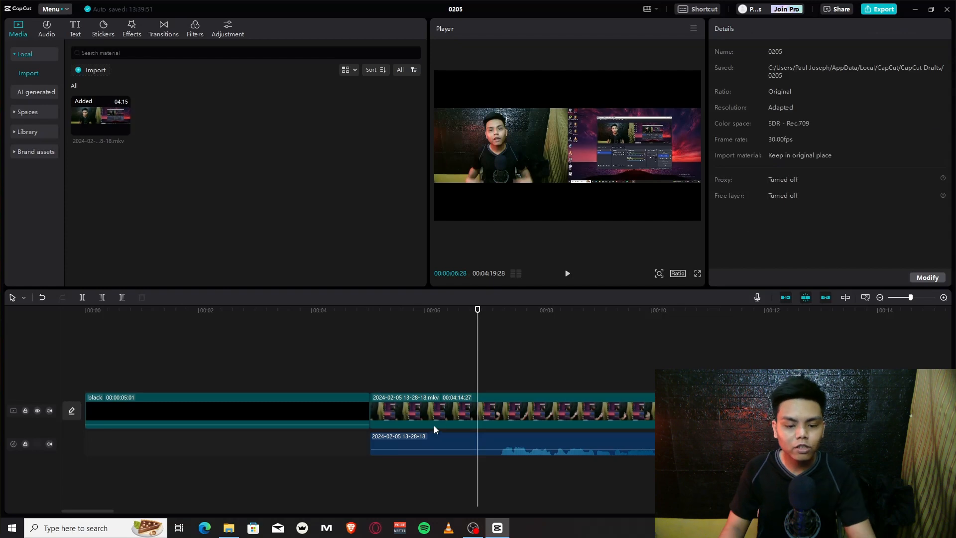
left_click(436, 410)
left_click(374, 315)
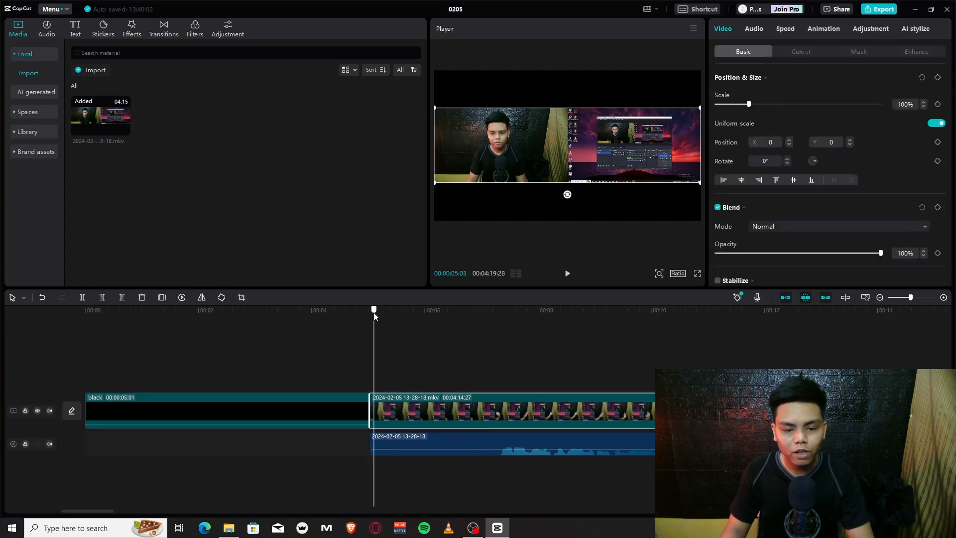
left_click(370, 317)
key("ctrl+v")
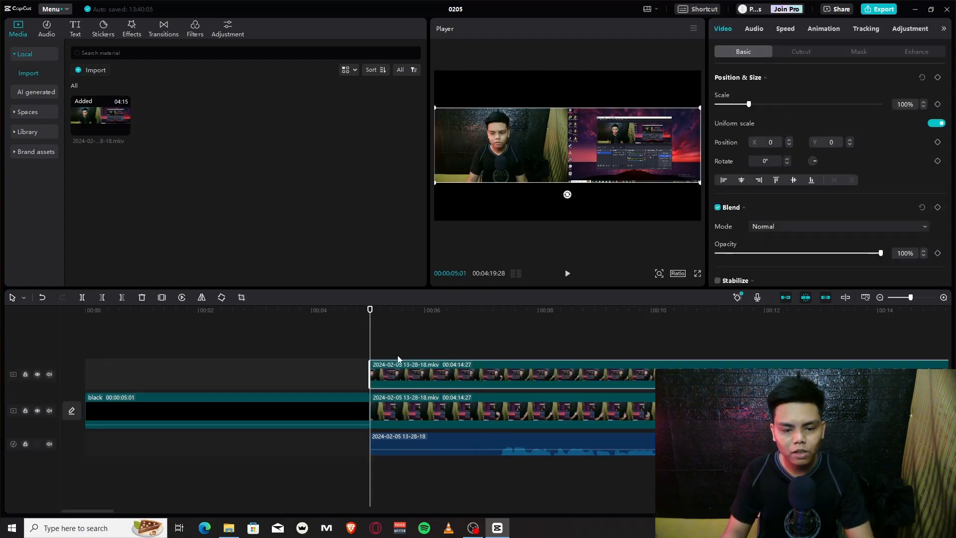
- Crop the main-track recording at a 16:9 ratio to the half showing the desktop screen
left_click(447, 315)
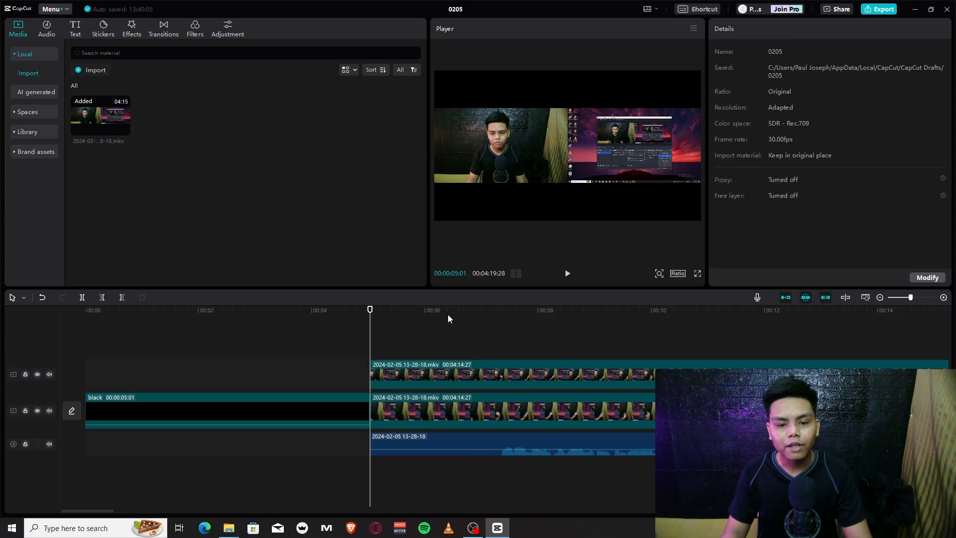
left_click(450, 405)
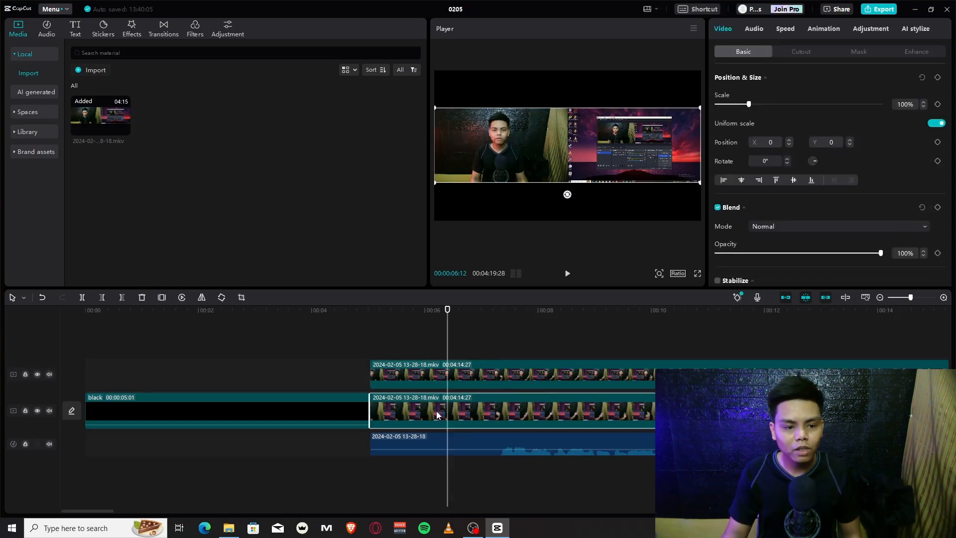
left_click(241, 297)
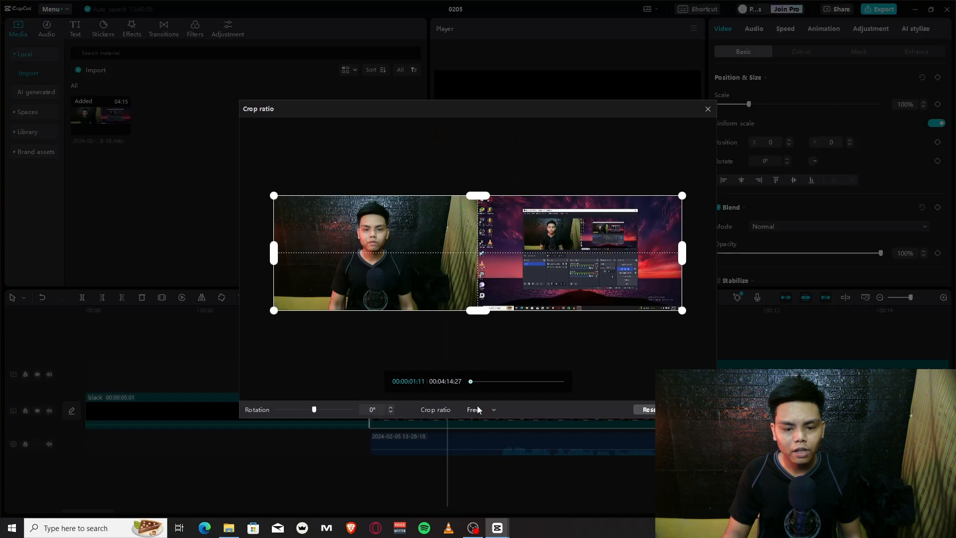
left_click(494, 410)
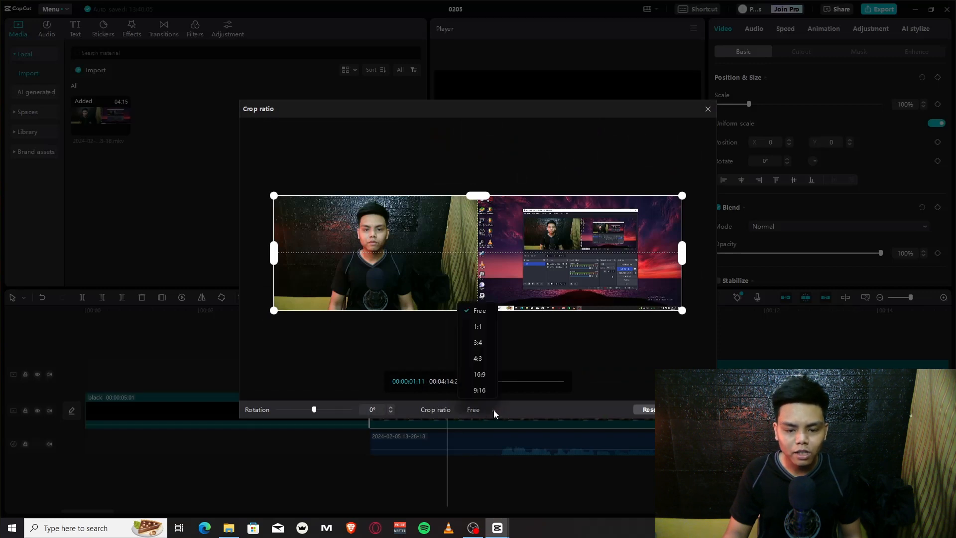
left_click(479, 374)
left_click_drag(589, 284, 706, 293)
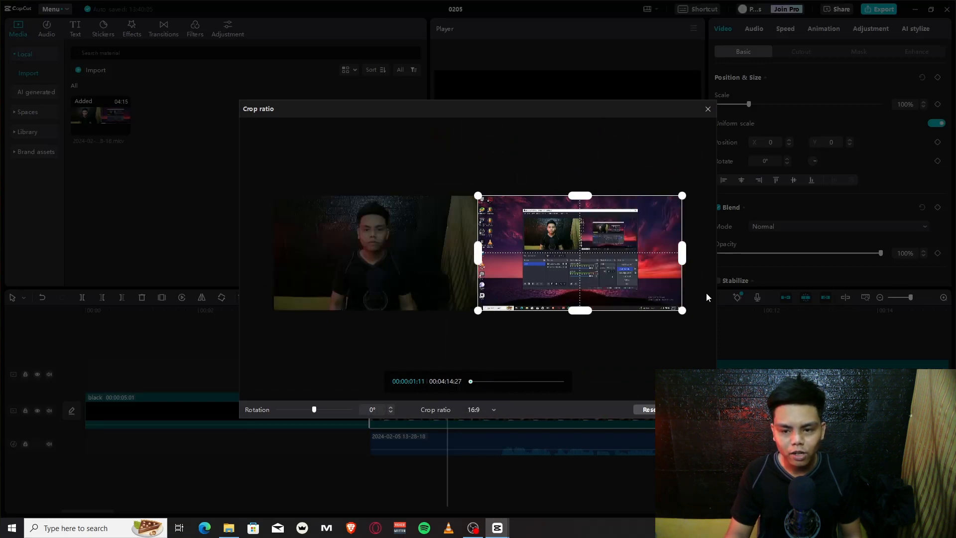
left_click(691, 409)
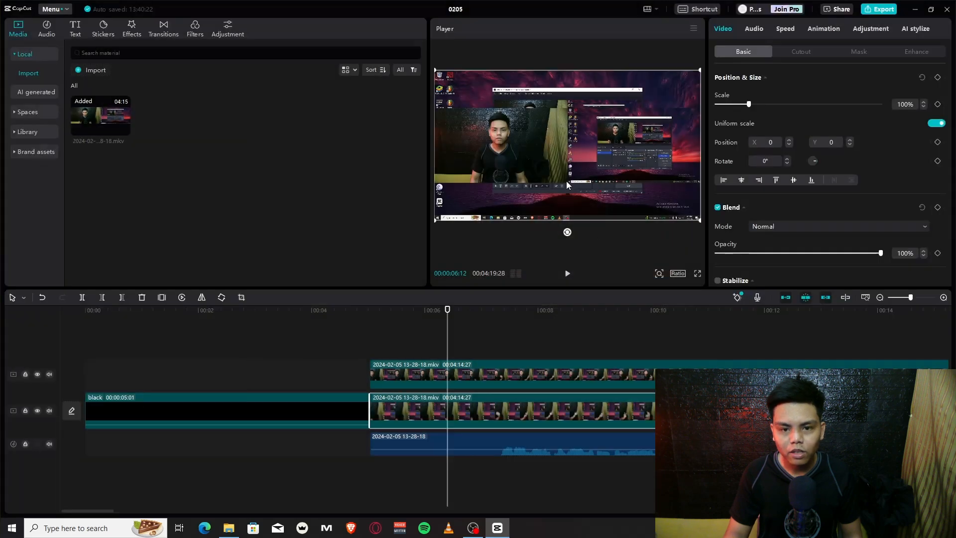
- Crop the duplicated clip on the upper track at a 16:9 ratio to the half showing the webcam
left_click(473, 373)
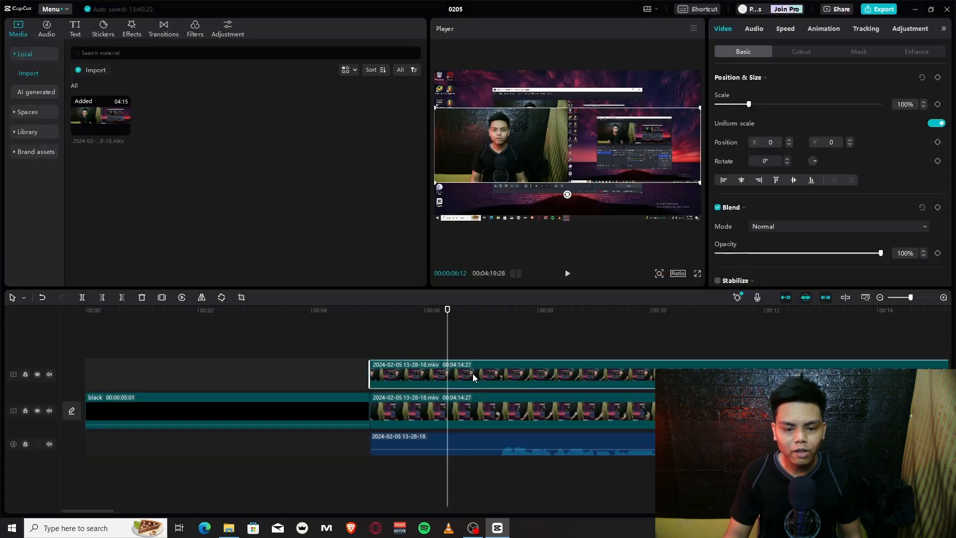
left_click(241, 298)
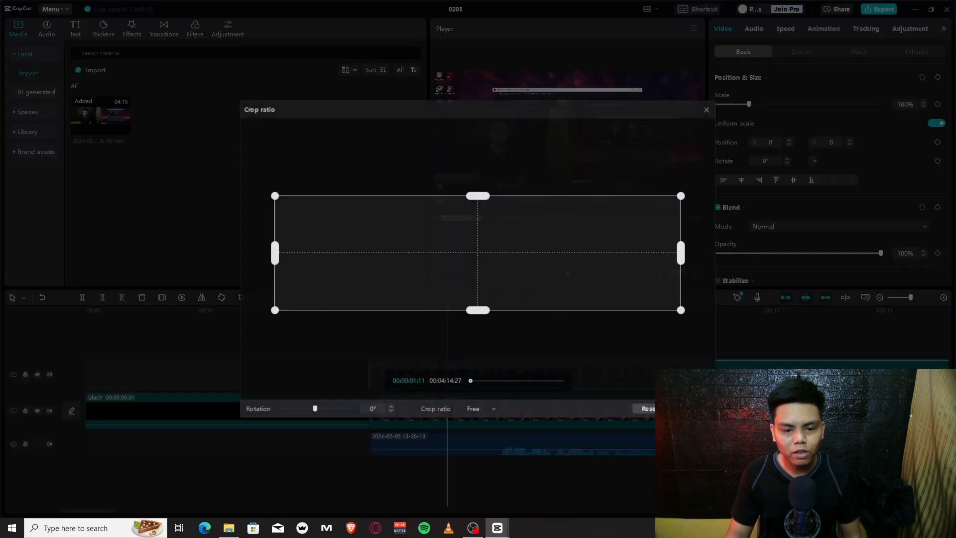
left_click(491, 411)
left_click(485, 374)
left_click_drag(483, 289, 302, 289)
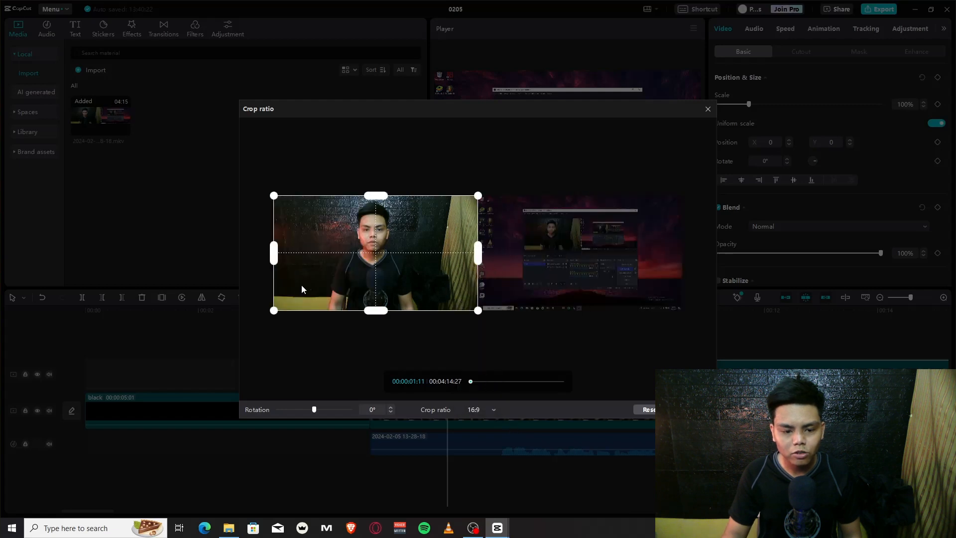
left_click(692, 409)
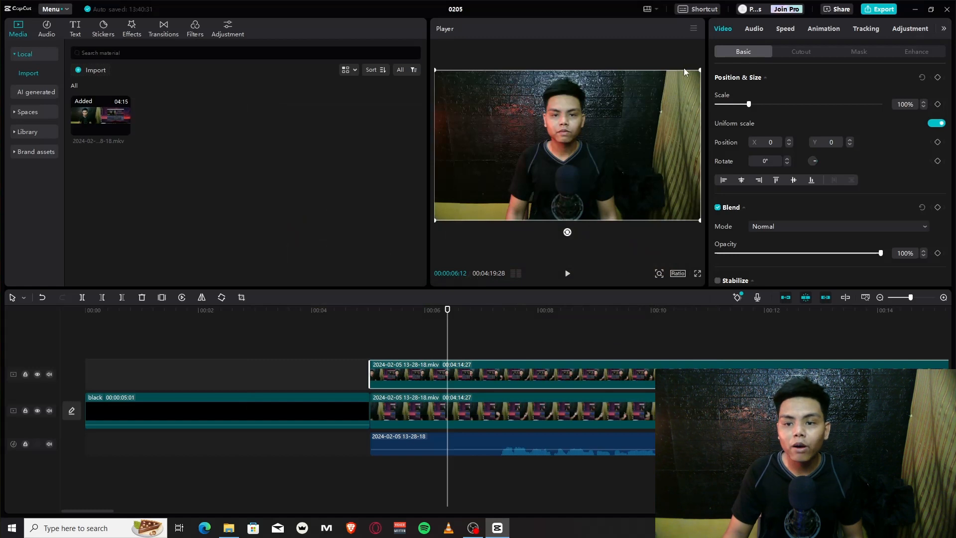
- Shrink the webcam overlay to about 36% and move it against the frame's left edge at X -1224, Y 247
left_click_drag(698, 71, 626, 112)
left_click_drag(566, 148, 500, 185)
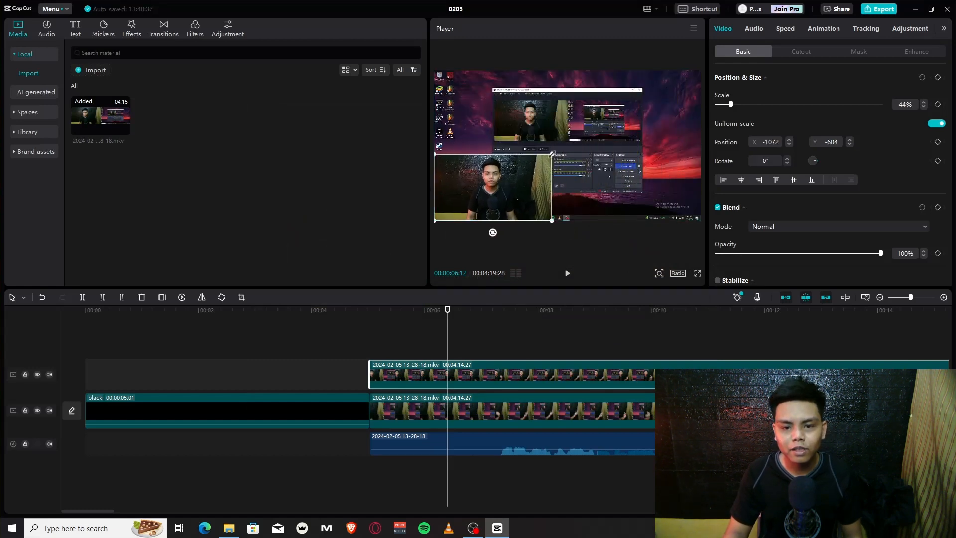
left_click_drag(551, 154, 506, 117)
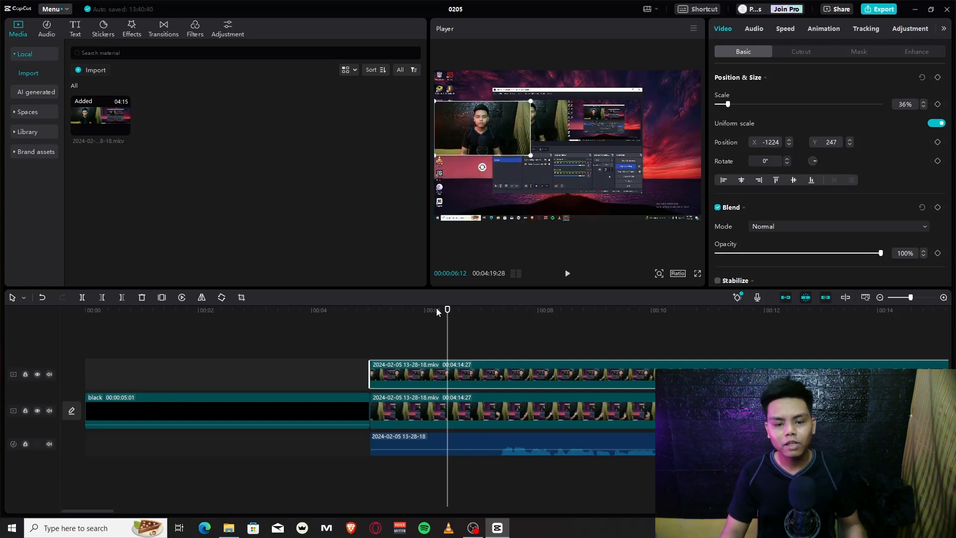
- Play back the composite from about 00:00:07:08 to check the webcam overlay over the screen recording
left_click(496, 320)
key("space")
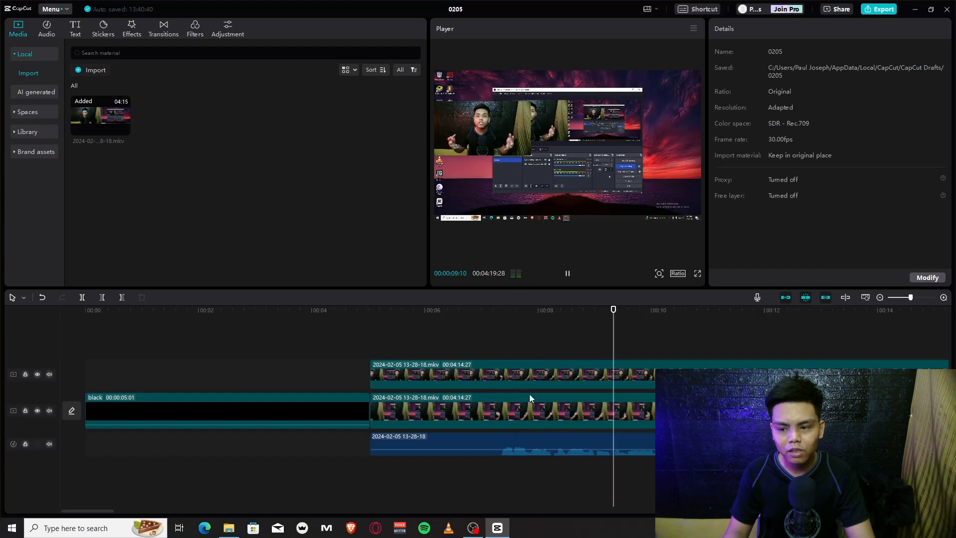
left_click(496, 321)
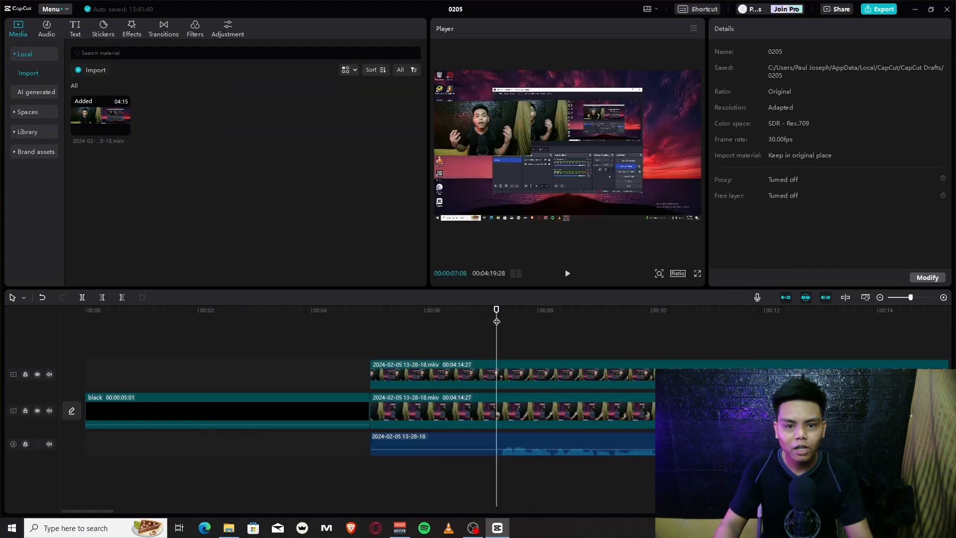
left_click(556, 314)
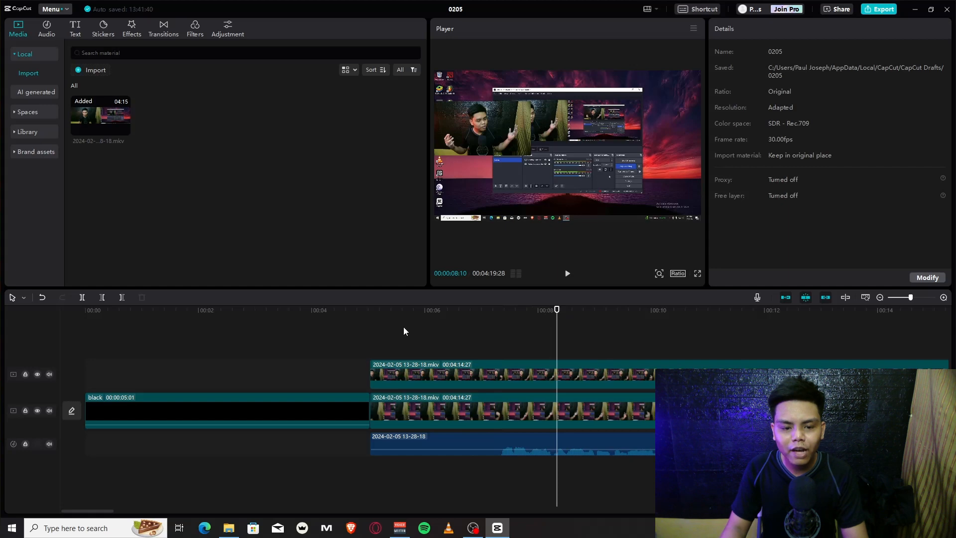
- Resize the webcam overlay to about 32% at X -1314, Y 412, and put the playhead at the clip's start, 00:00:05:01
left_click(381, 321)
left_click(399, 375)
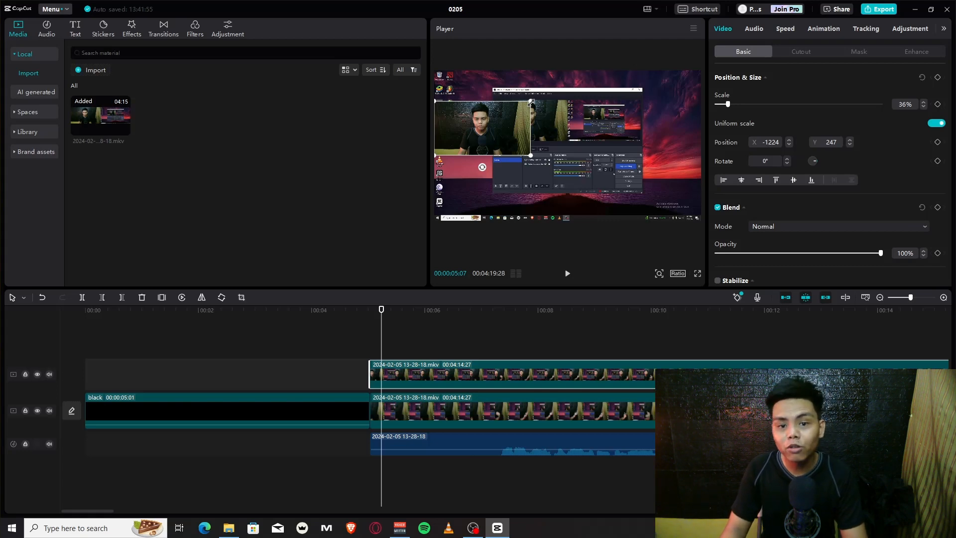
left_click_drag(530, 103, 496, 118)
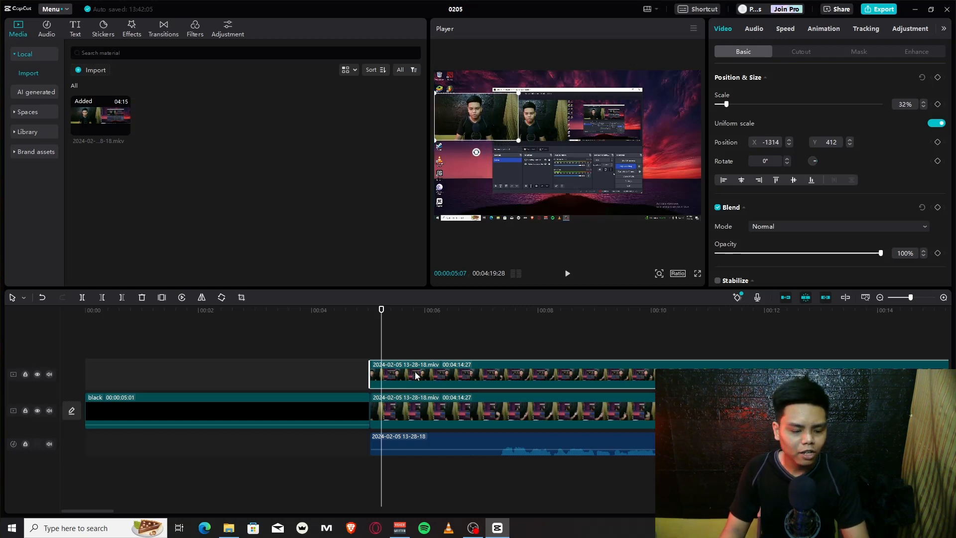
left_click(370, 321)
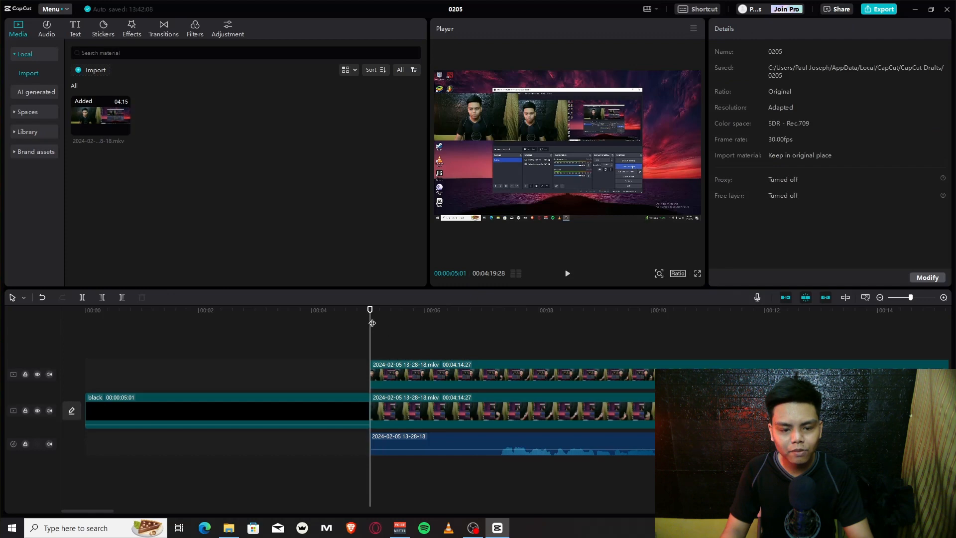
- Paste a copy of the webcam clip onto a new top track and enlarge it to 100% at X 0, Y 0, filling the frame
key("ctrl+v")
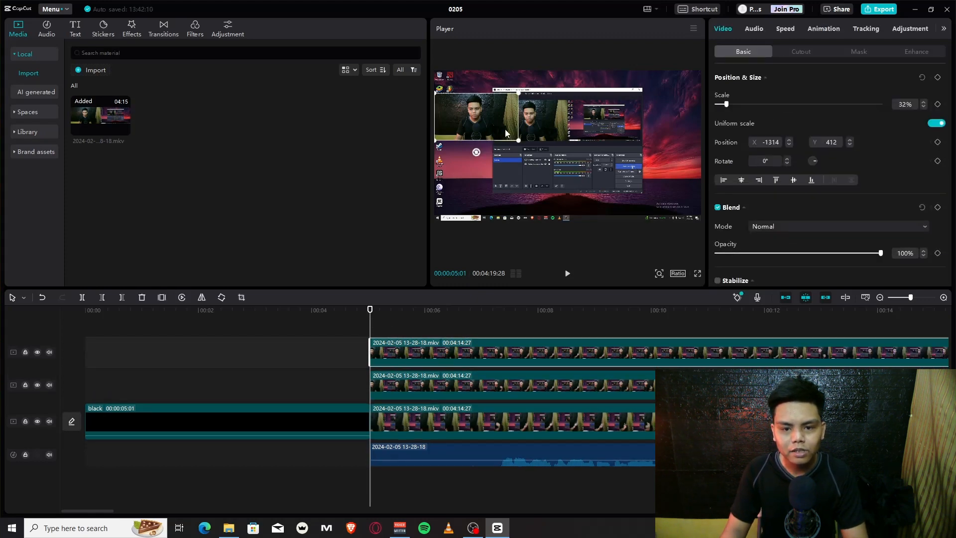
left_click_drag(505, 129, 617, 181)
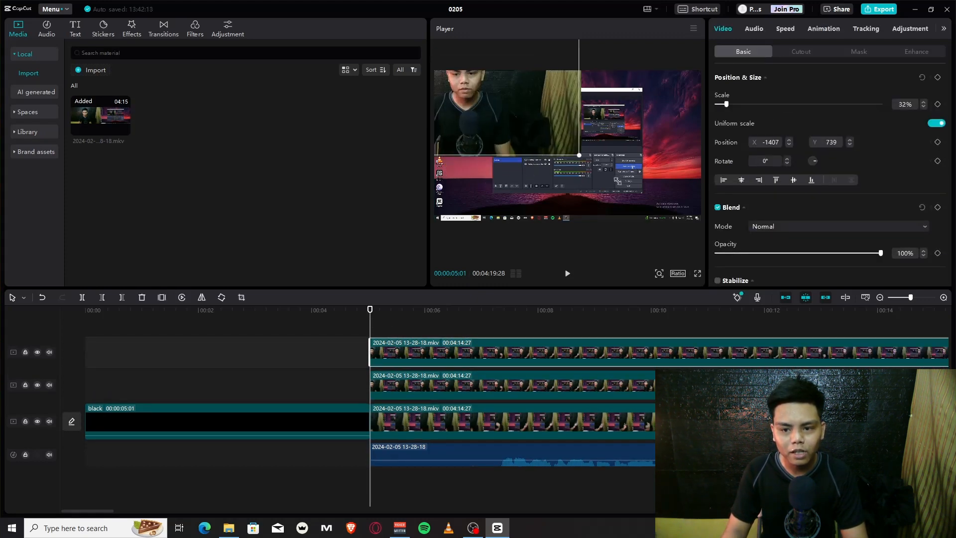
left_click_drag(579, 155, 637, 168)
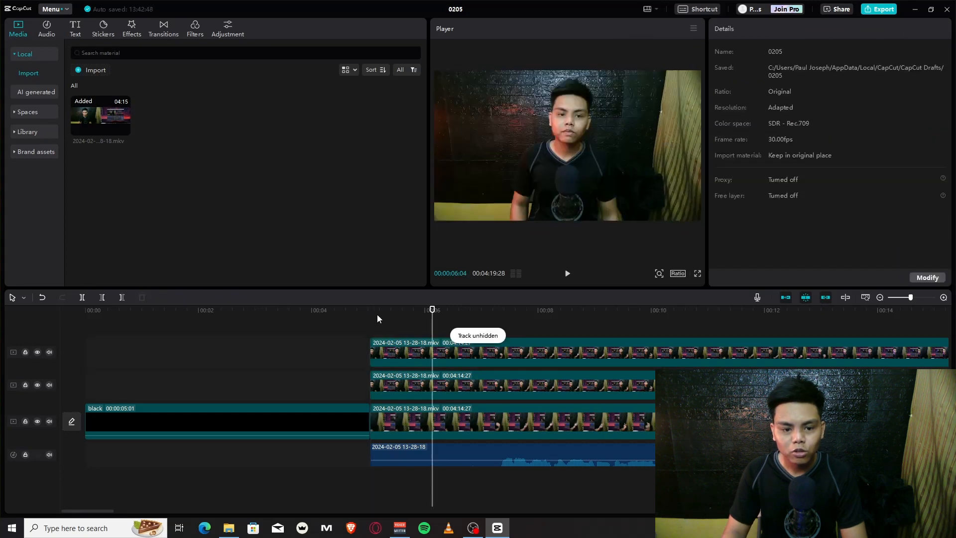
- Play back the full-frame webcam clip from 00:00:07:10 to find where the view should switch to the screen recording
left_click(377, 319)
left_click(487, 315)
left_click(501, 318)
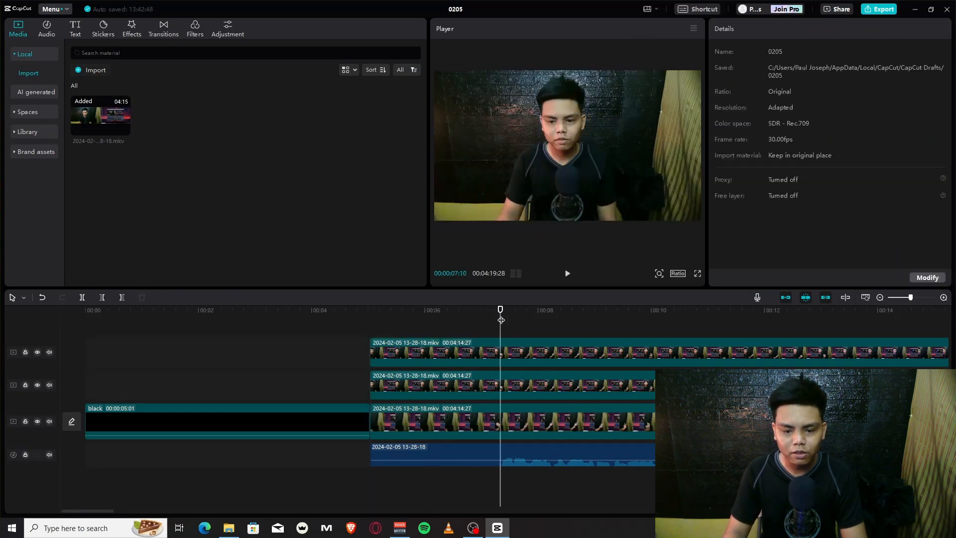
key("space")
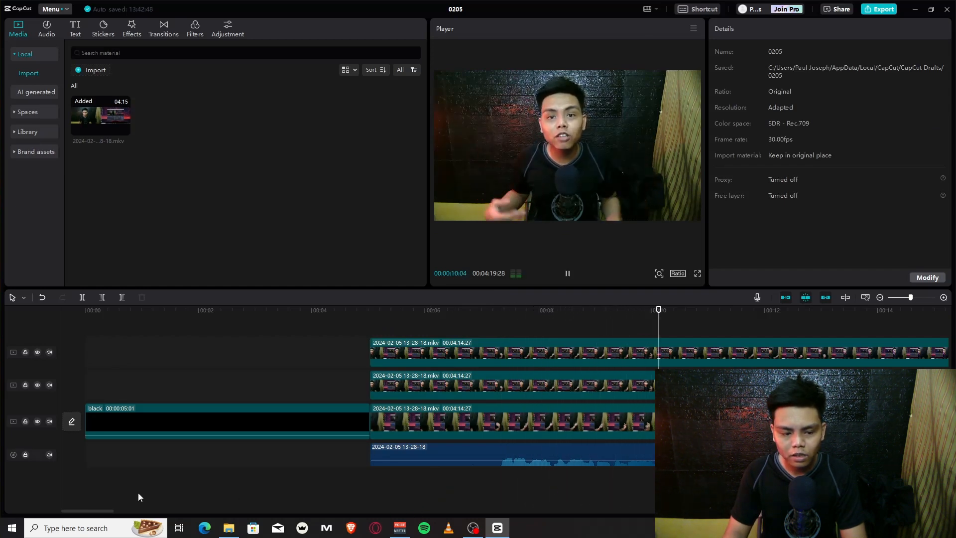
left_click_drag(111, 511, 133, 512)
key("space")
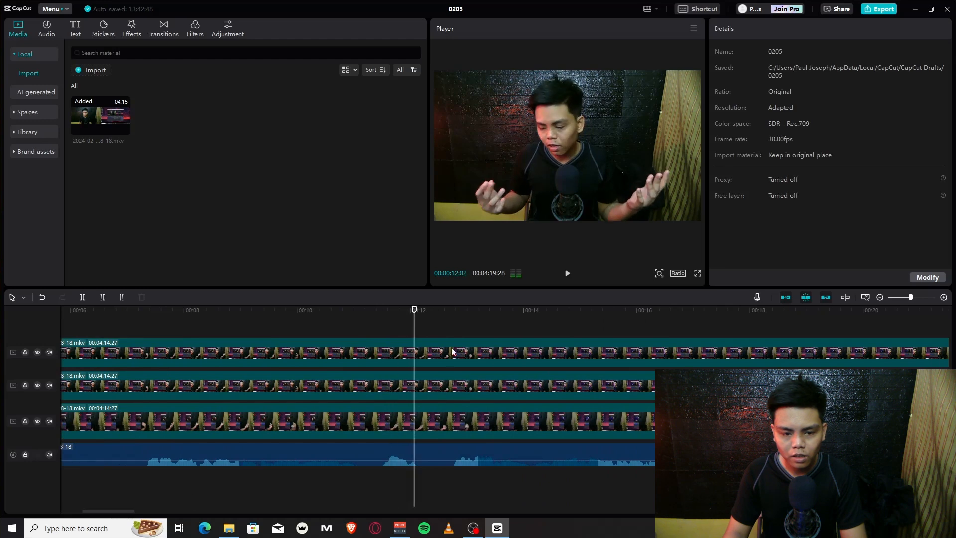
- Split the full-frame webcam clip on the top track at 00:00:11:14 and again about five seconds further on
left_click(380, 322)
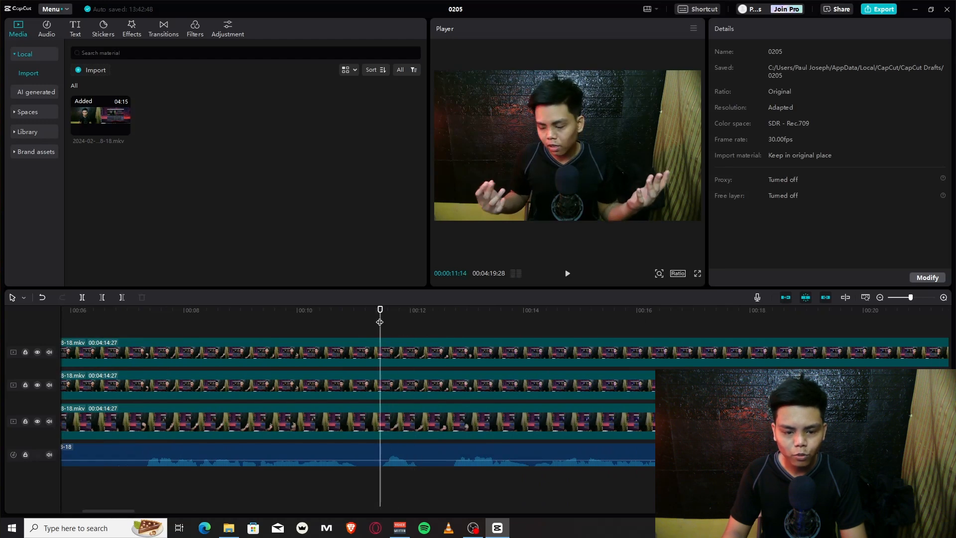
left_click(385, 348)
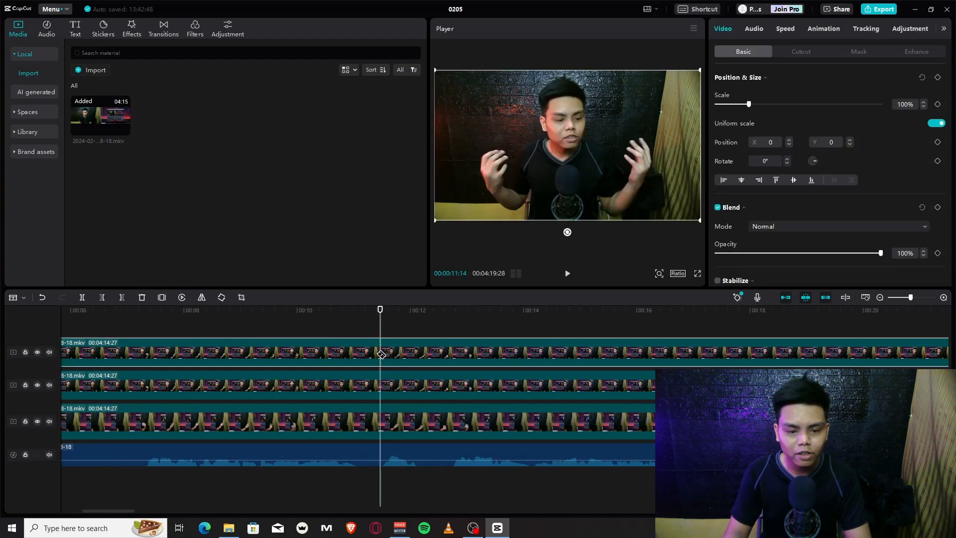
key("ctrl+b")
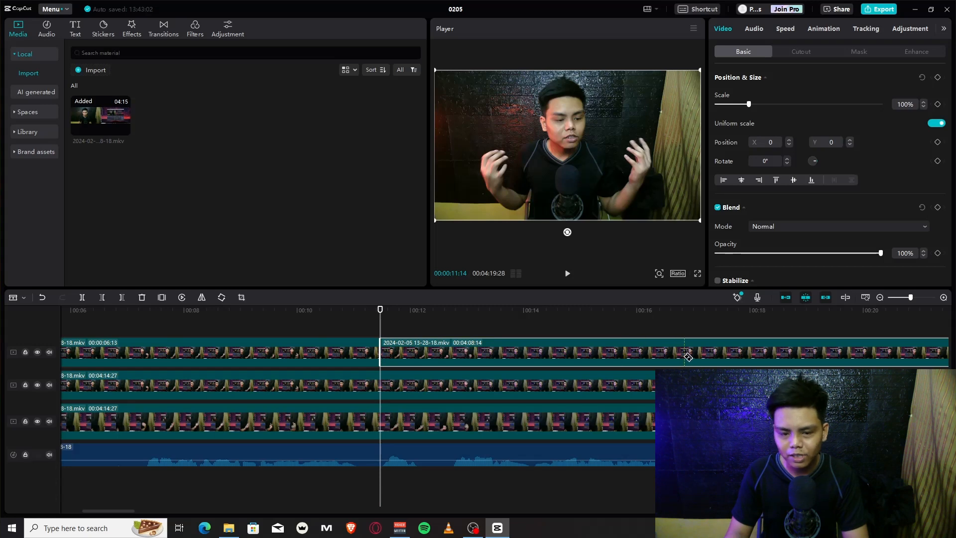
left_click(679, 357)
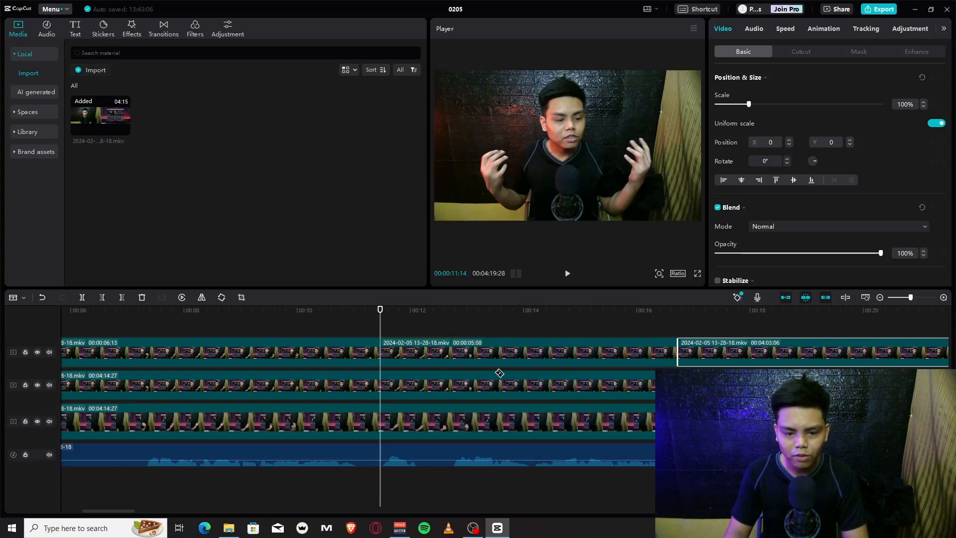
- Disable the middle segment of the full-frame webcam clip so the screen recording with its webcam overlay shows there
key("a")
left_click(431, 355)
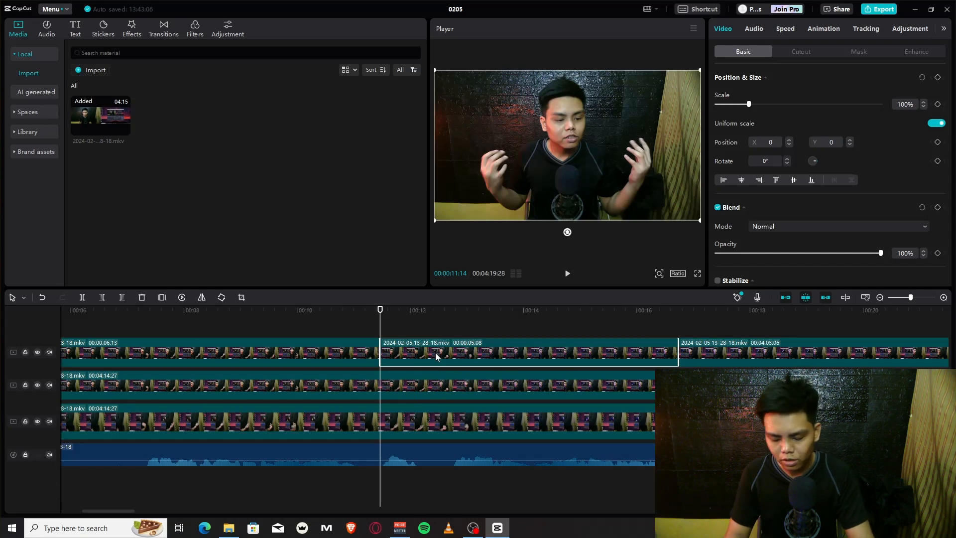
key("v")
key("v")
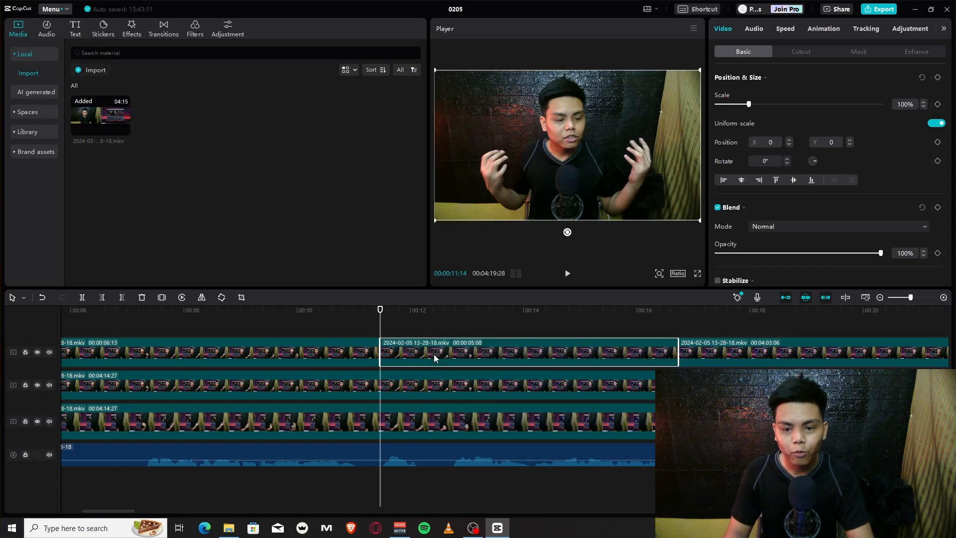
key("v")
key("v")
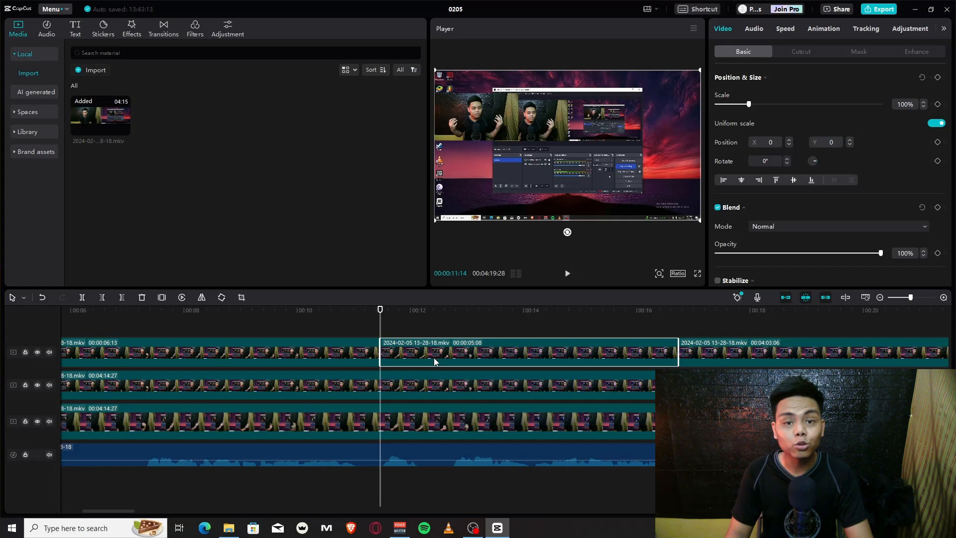
key("v")
- Play back from before the disabled segment past its end to check the switches between full webcam and screen view
left_click(337, 326)
left_click(269, 319)
key("space")
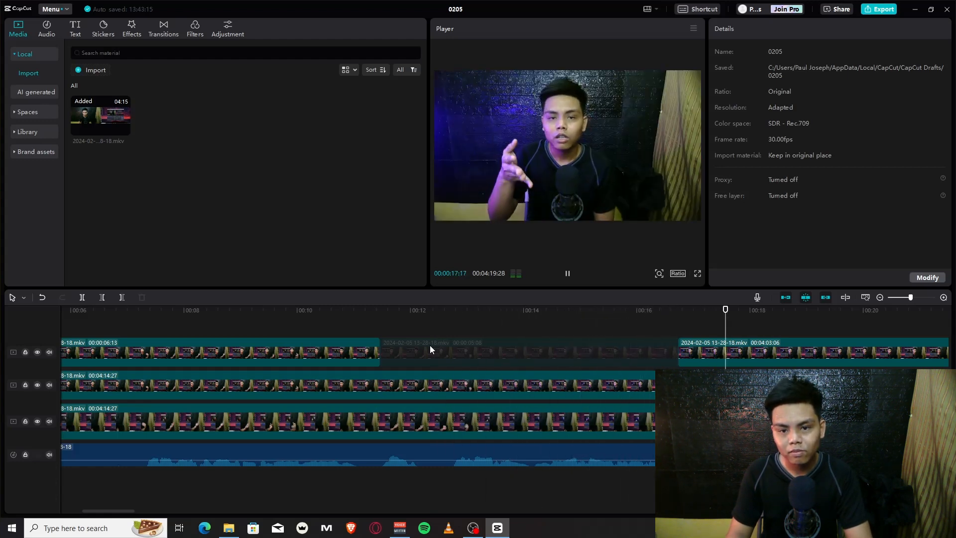
key("space")
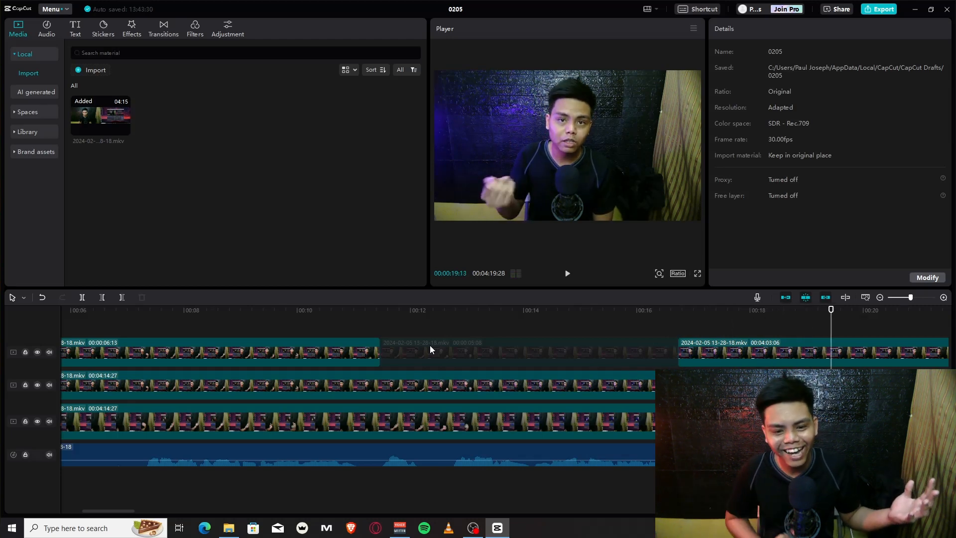
- Split the small webcam overlay clip at 00:00:13:03 and at the disabled top segment's end, and disable the part in between
left_click(381, 318)
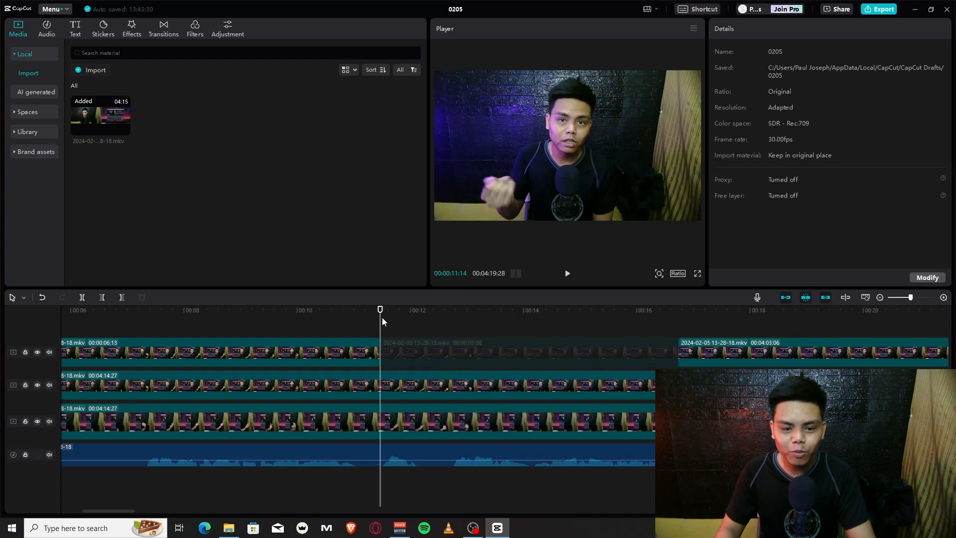
left_click(472, 322)
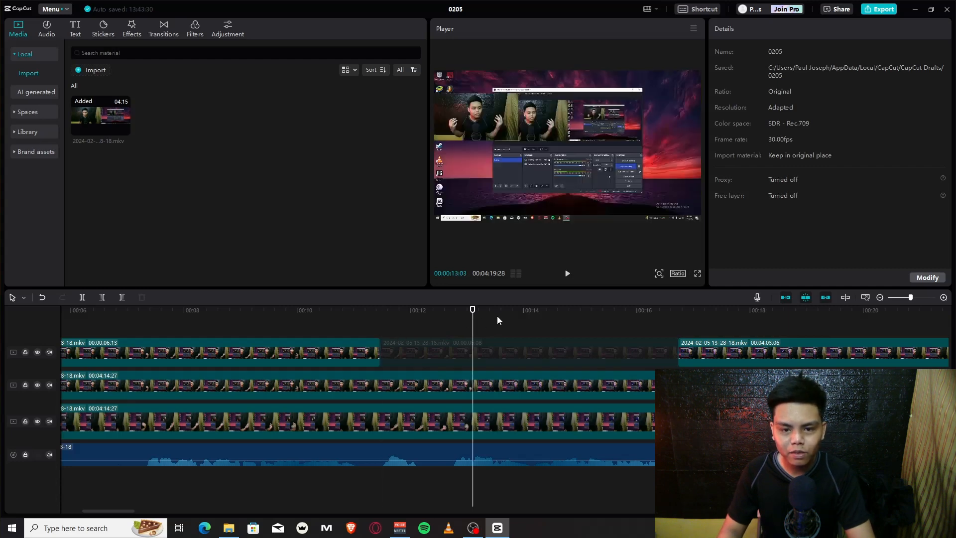
left_click(481, 390)
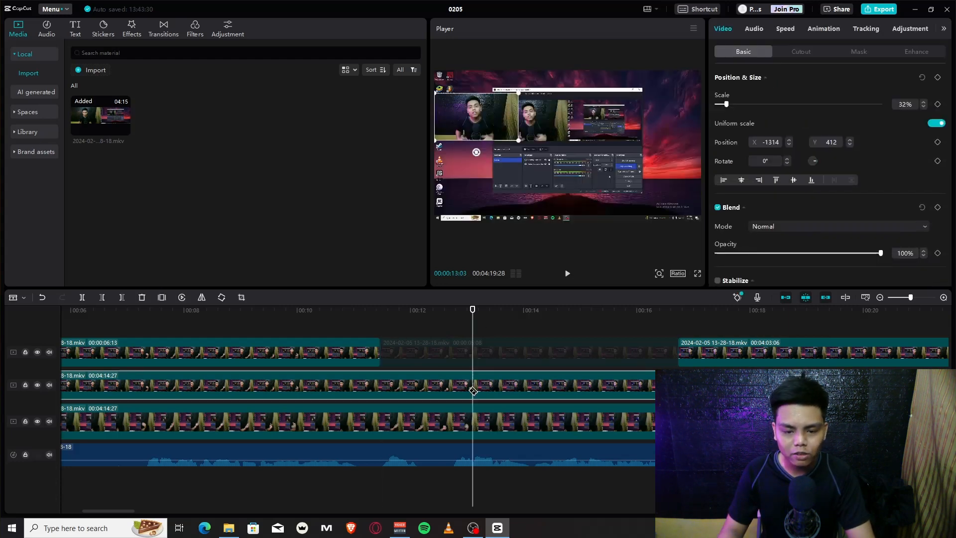
key("ctrl+b")
left_click(678, 385)
key("a")
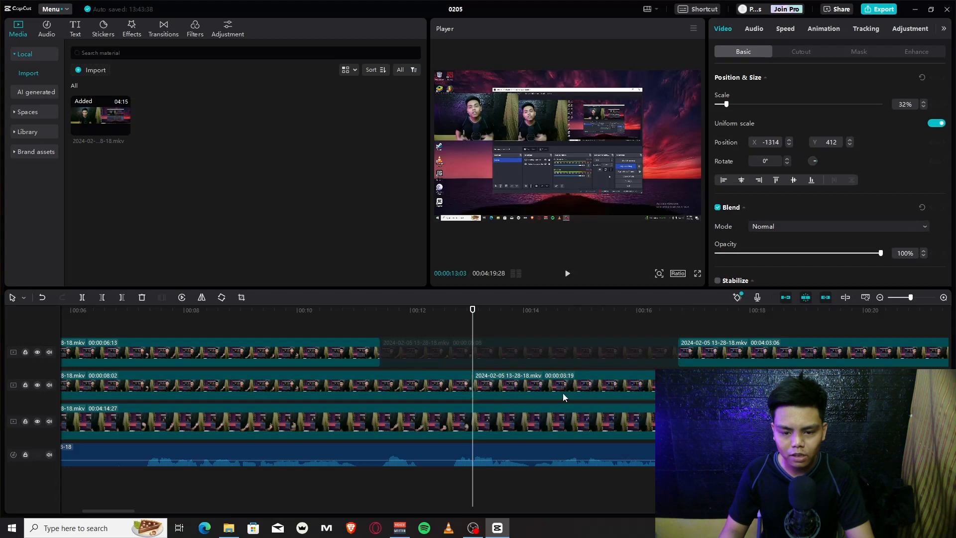
left_click(558, 392)
- Play back from 00:00:09:24 to check the sequence of full webcam, screen with overlay, and screen-only views
left_click(347, 324)
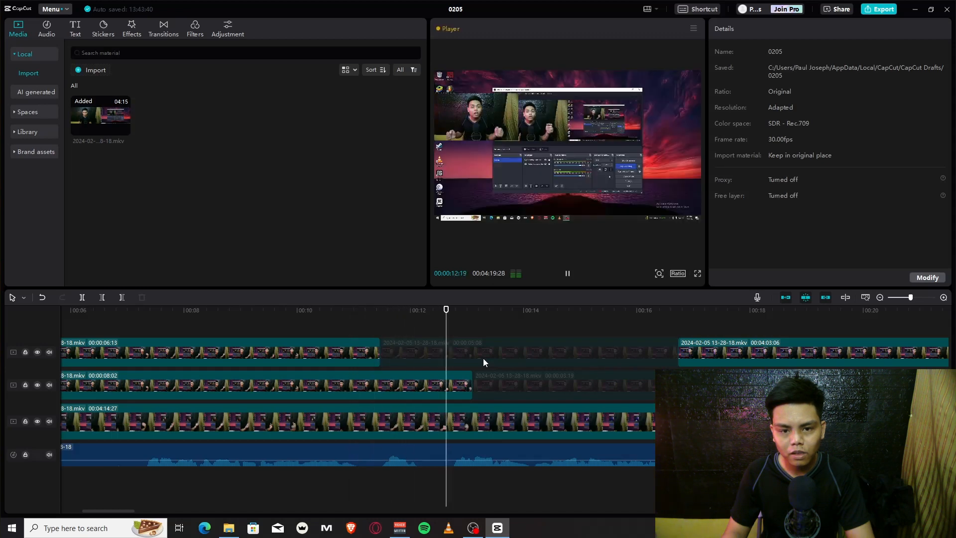
key("space")
left_click(286, 314)
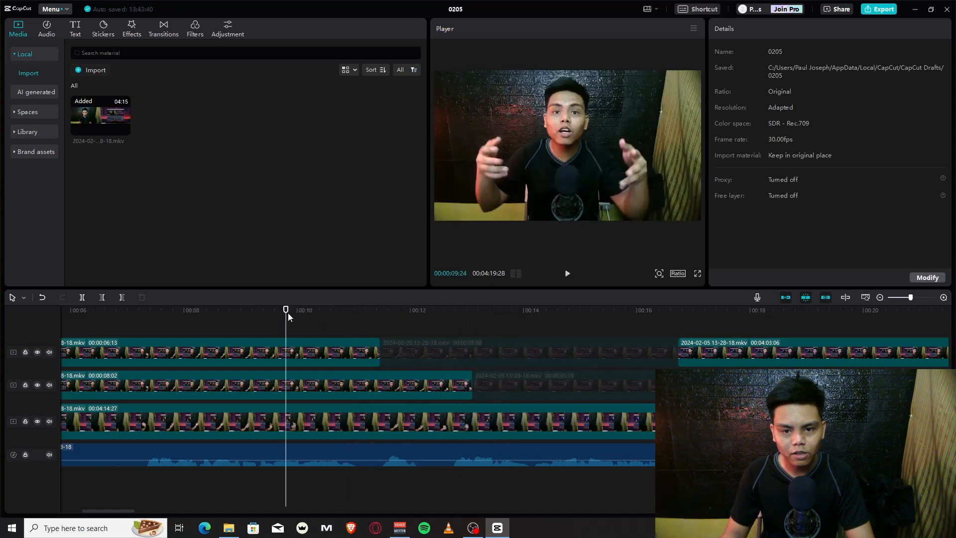
key("space")
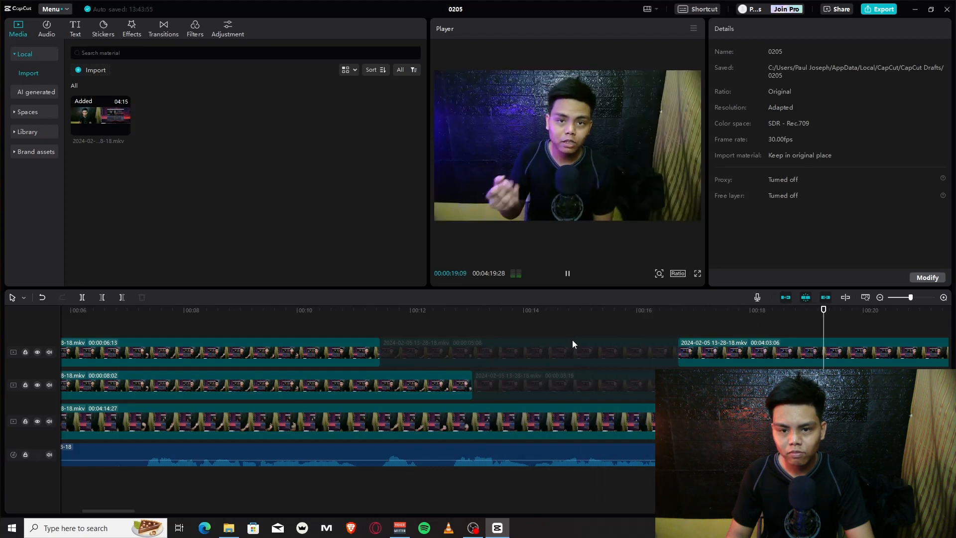
key("space")
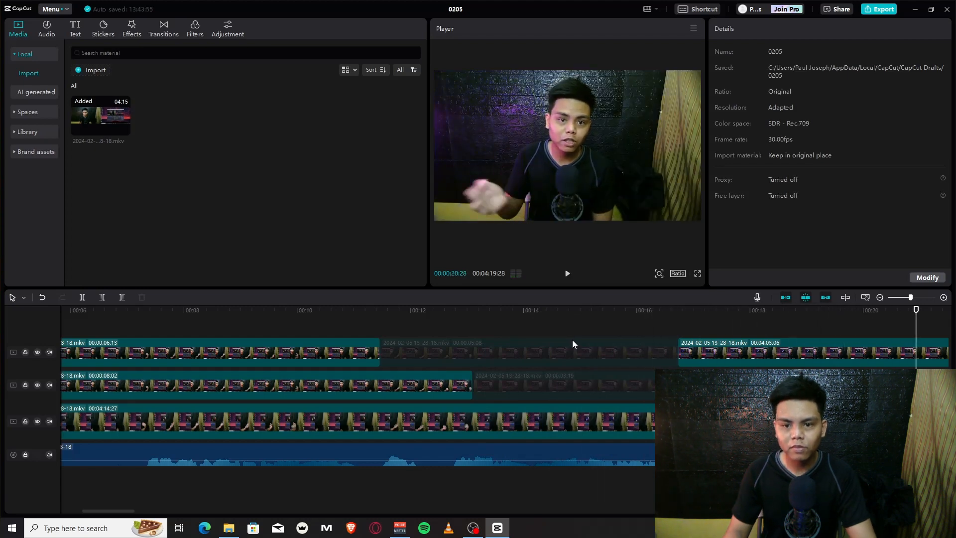